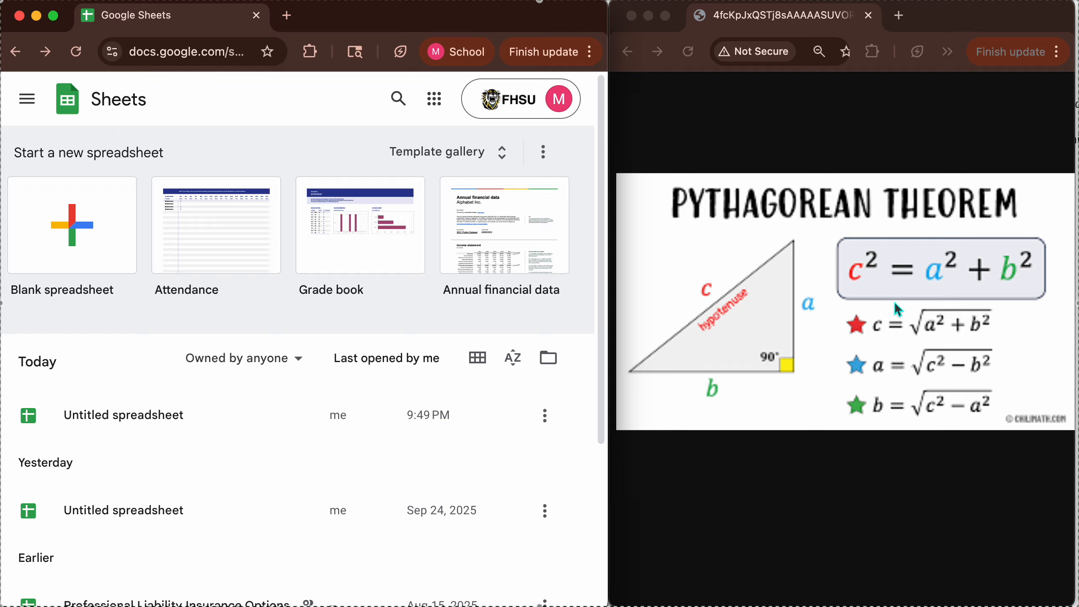
# Step: Create a blank spreadsheet and dismiss the pre-built tables suggestions
pyautogui.click(103, 252)
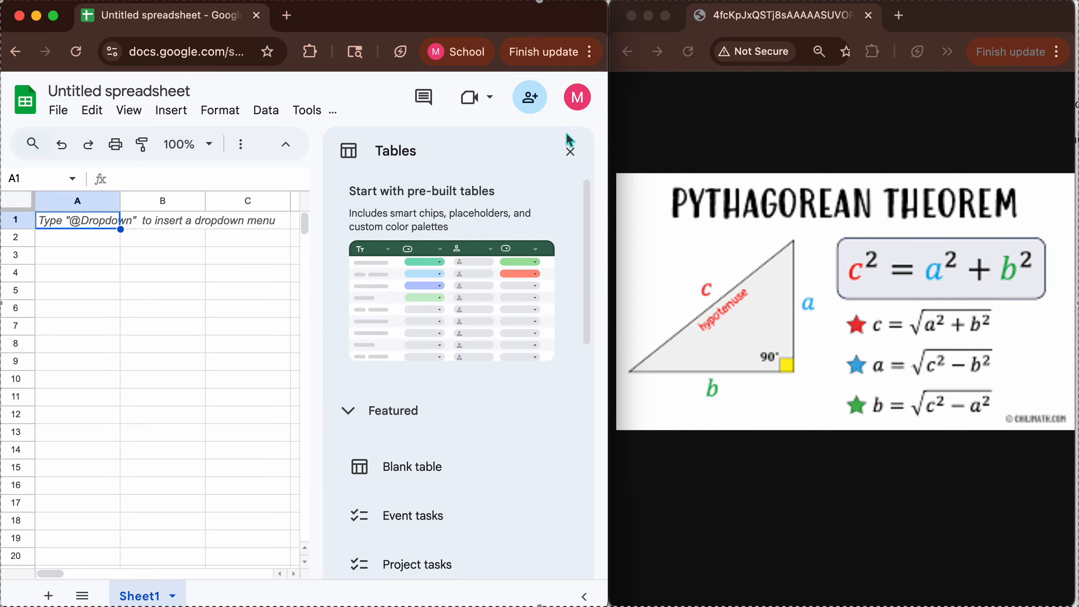
pyautogui.click(570, 152)
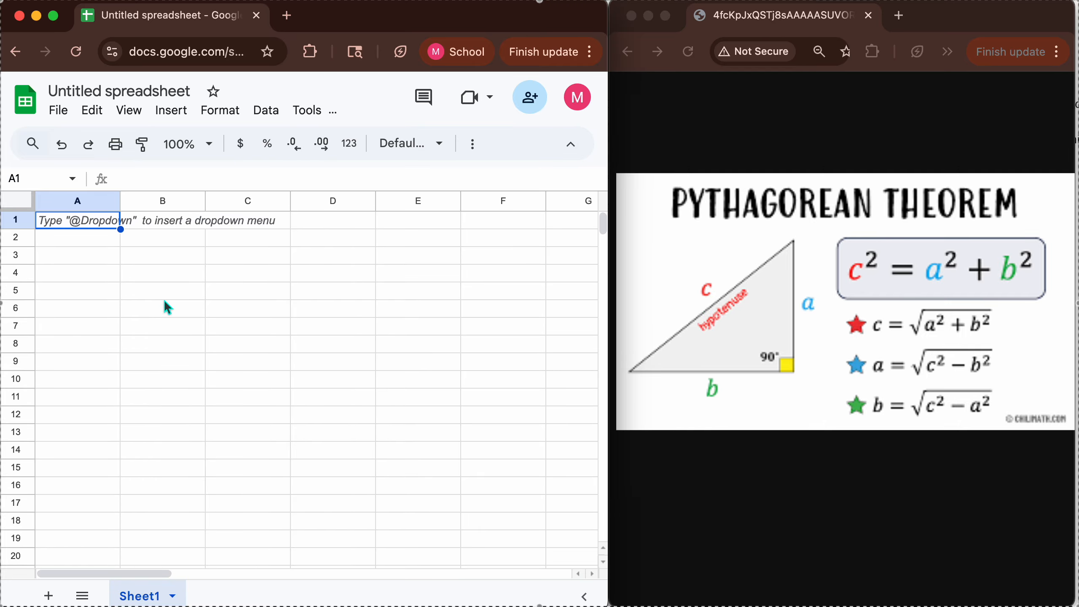
# Step: Enter the label A in cell B5 and the label B in cell B6
pyautogui.click(142, 299)
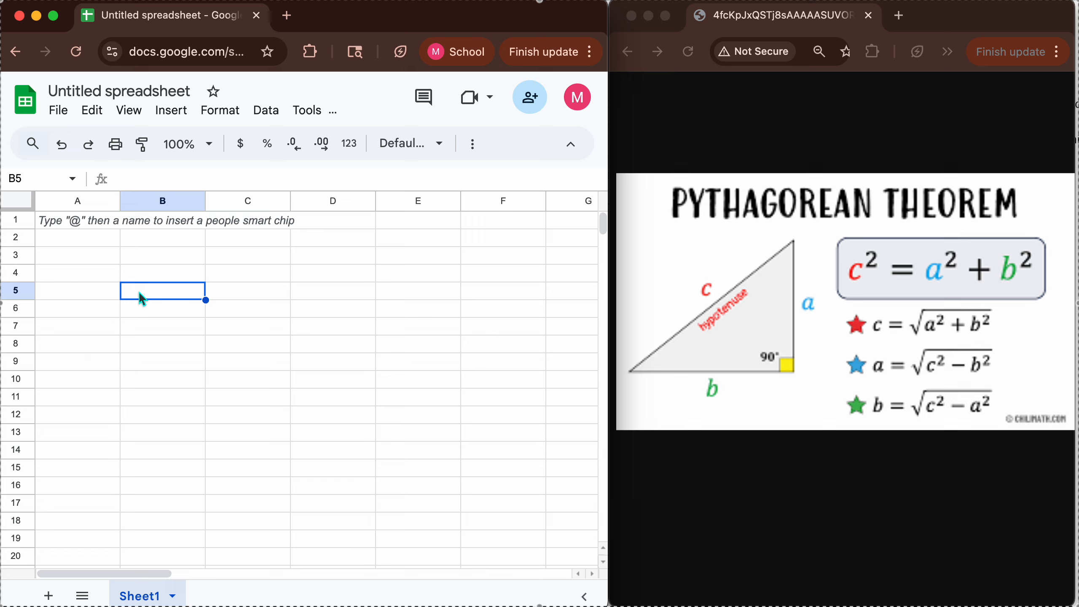
pyautogui.write('A')
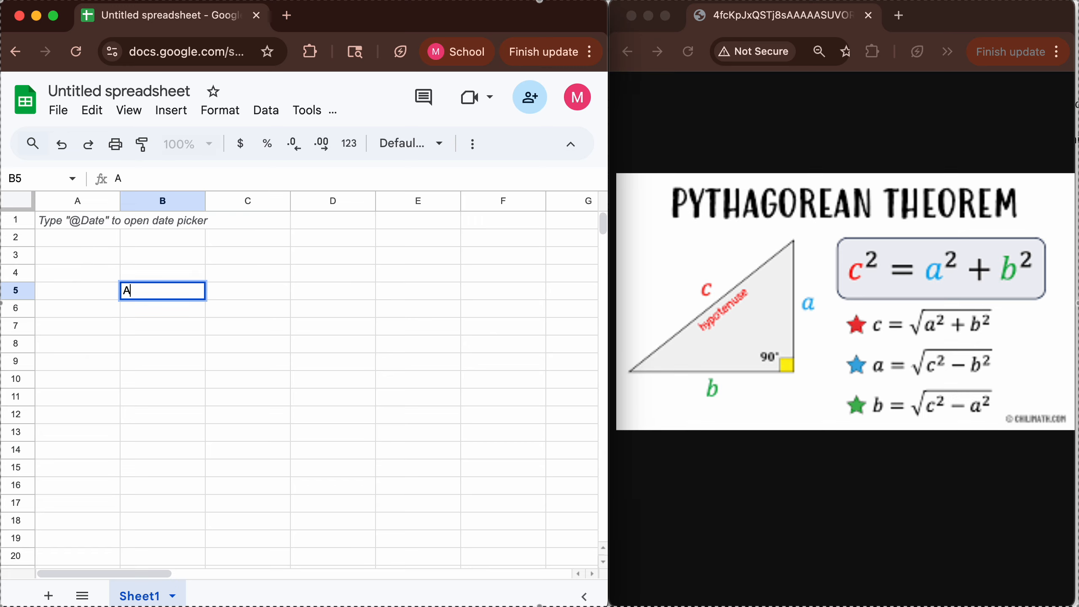
pyautogui.click(165, 309)
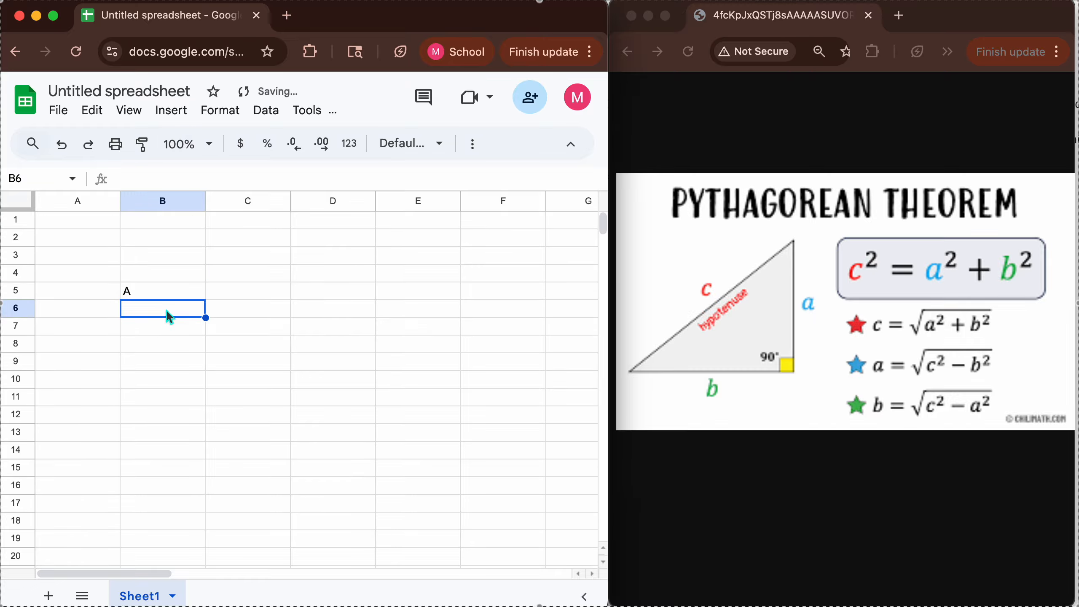
pyautogui.write('B')
pyautogui.click(167, 325)
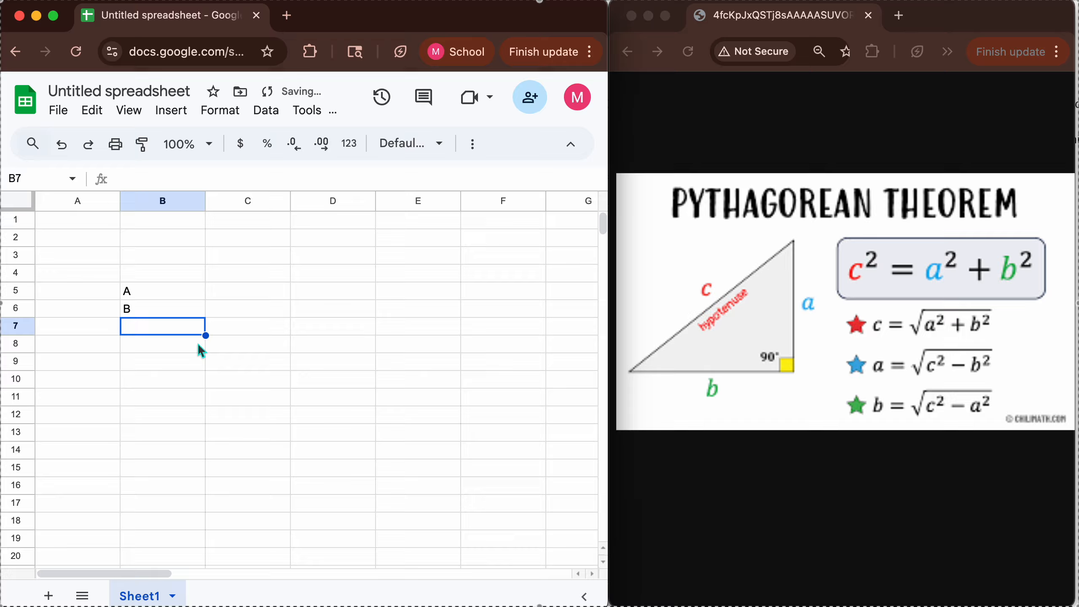
# Step: Enter the label A^2 in cell B7 and the label B^2 in cell B8
pyautogui.write('A')
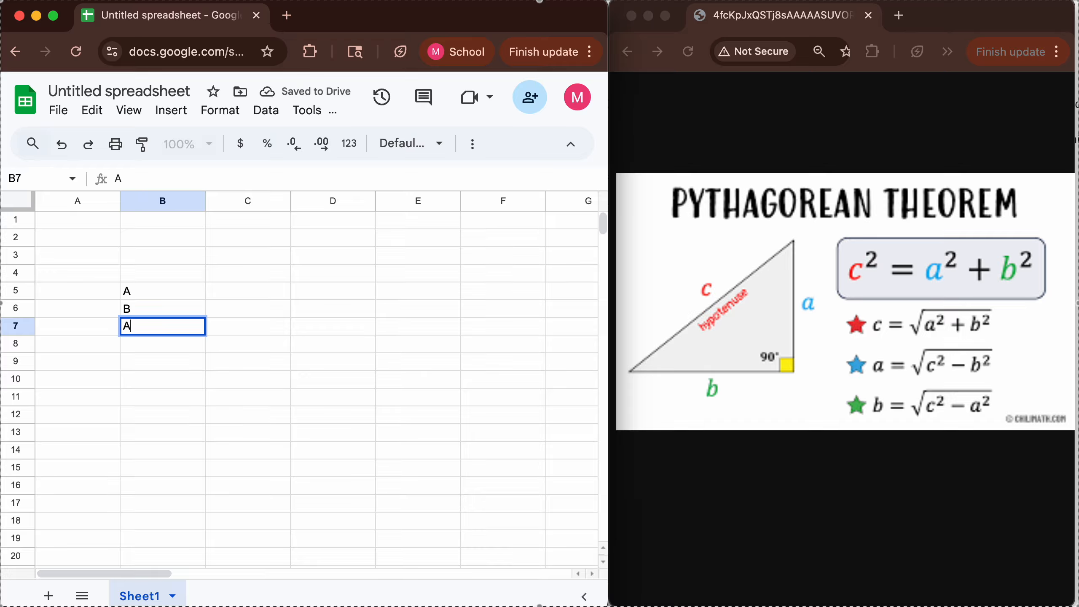
pyautogui.write('62')
pyautogui.press('BackSpace')
pyautogui.press('BackSpace')
pyautogui.write('^')
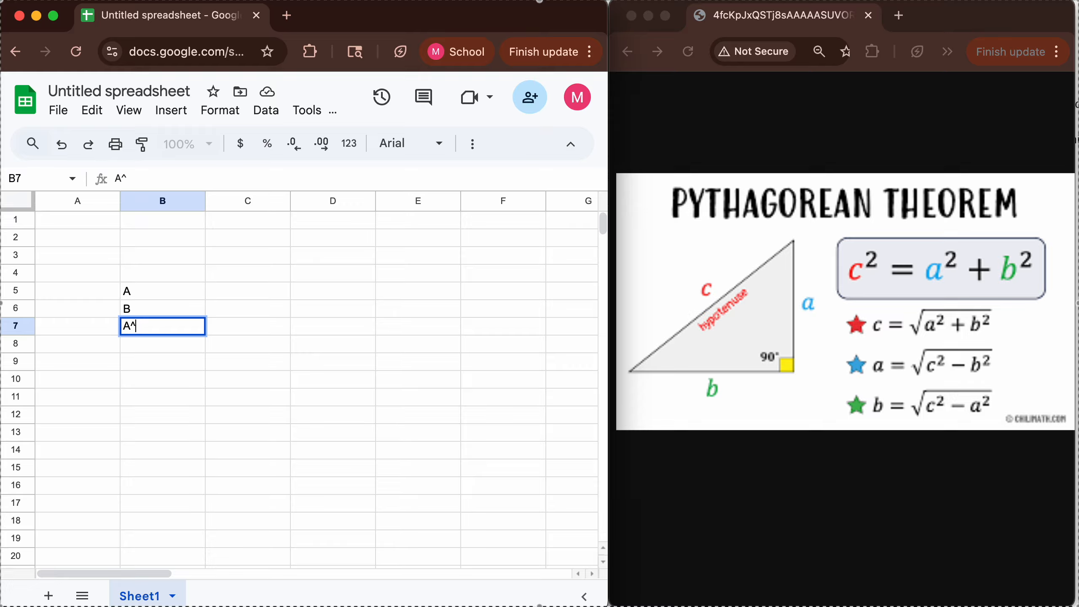
pyautogui.write('2')
pyautogui.click(191, 343)
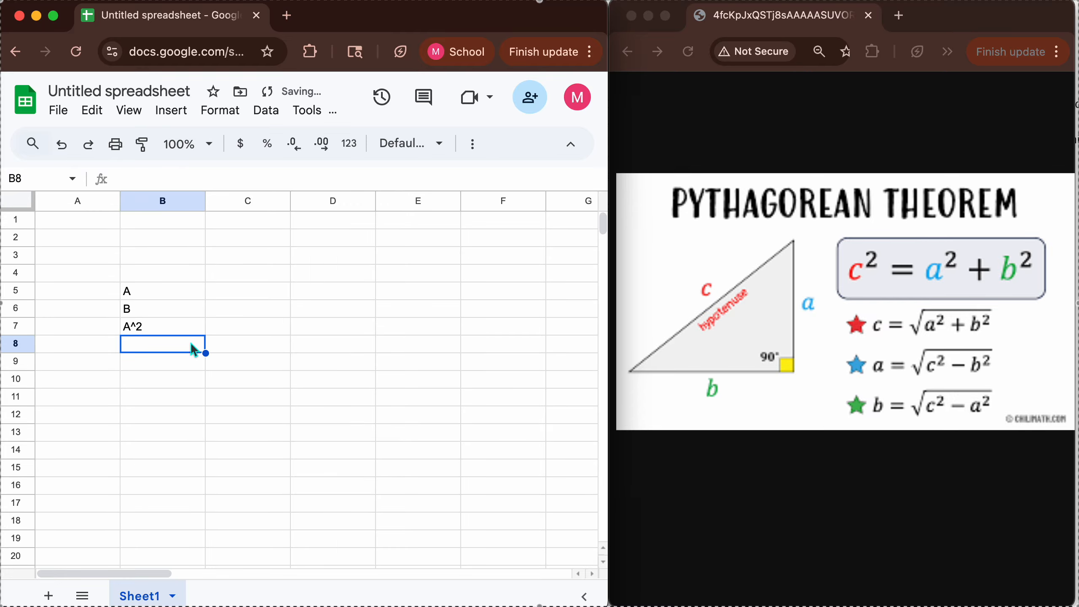
pyautogui.write('B6')
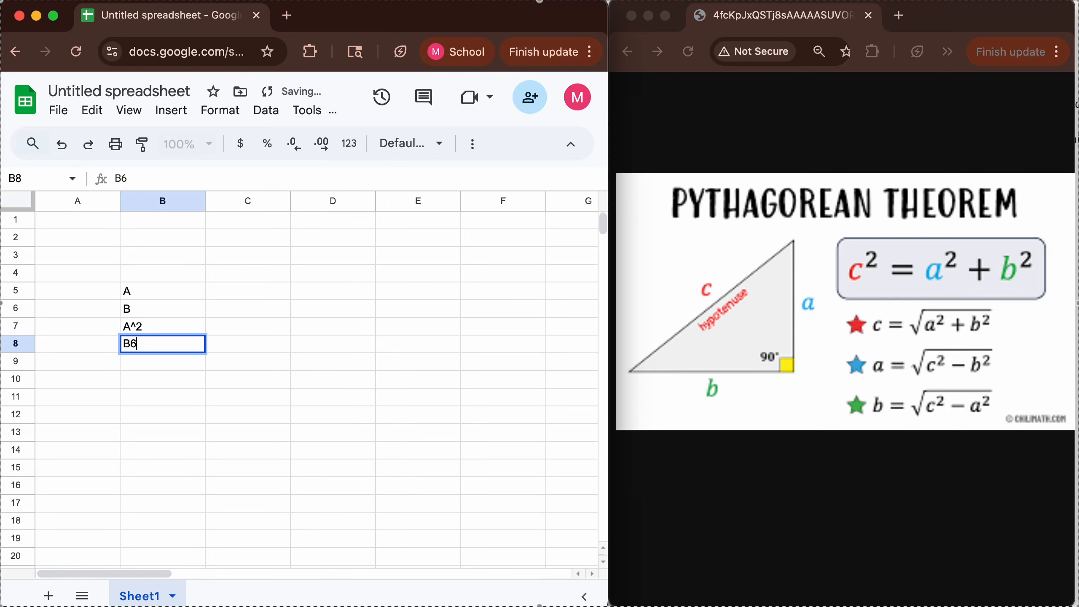
pyautogui.write('^2')
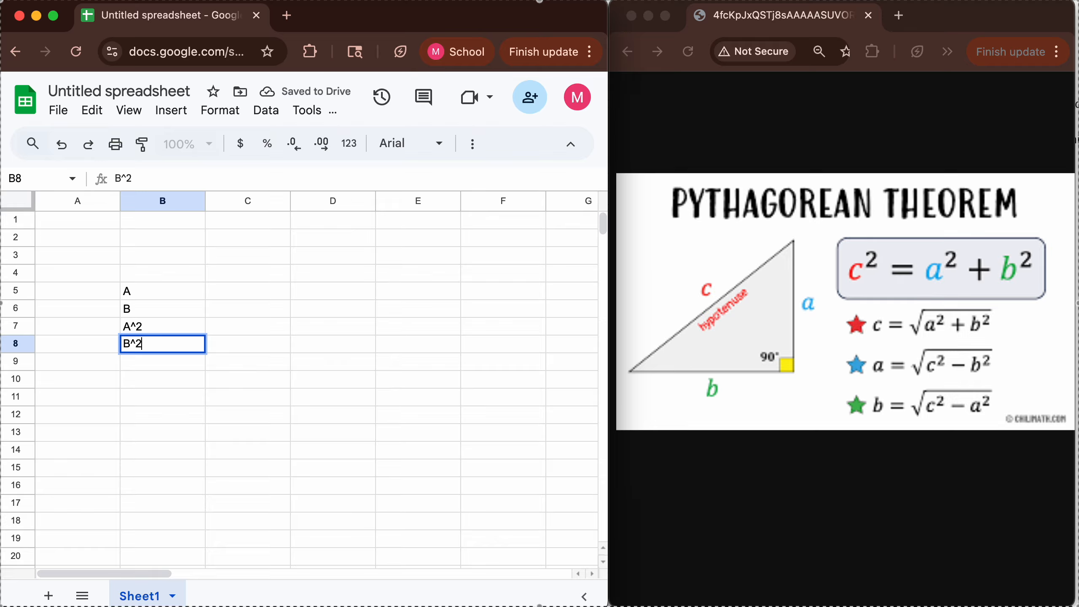
pyautogui.press('Return')
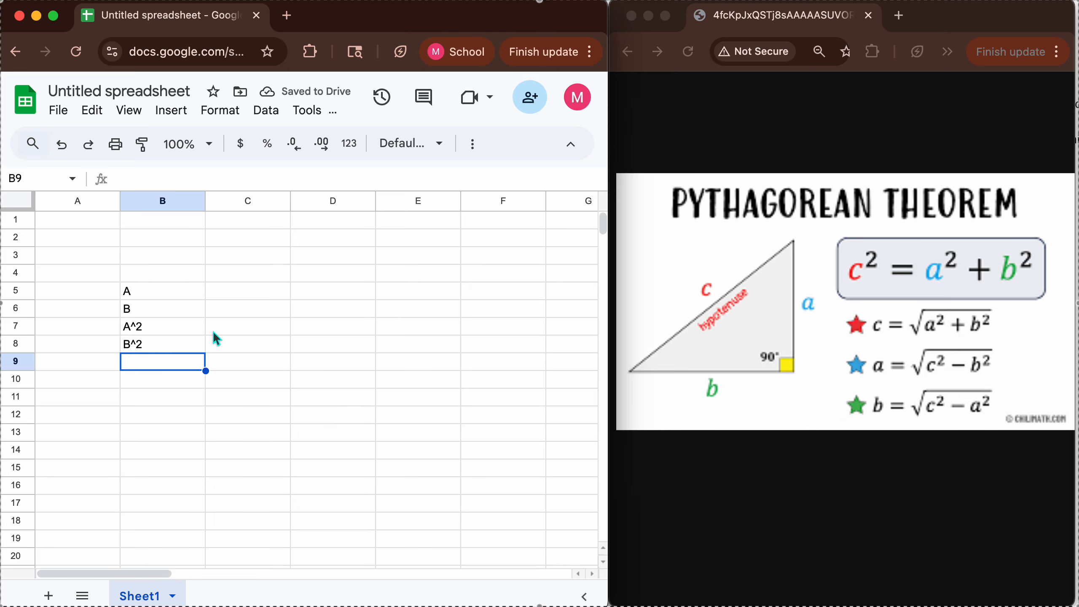
# Step: Enter the label C^2 in cell B9 and the label C in cell B10
pyautogui.write('C^')
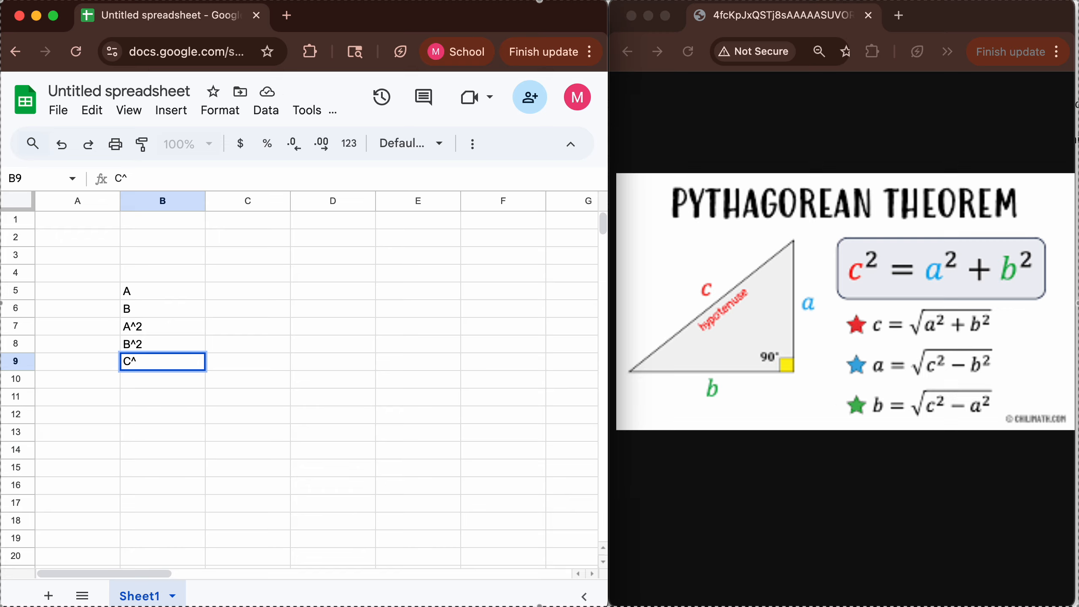
pyautogui.write('2')
pyautogui.press('Return')
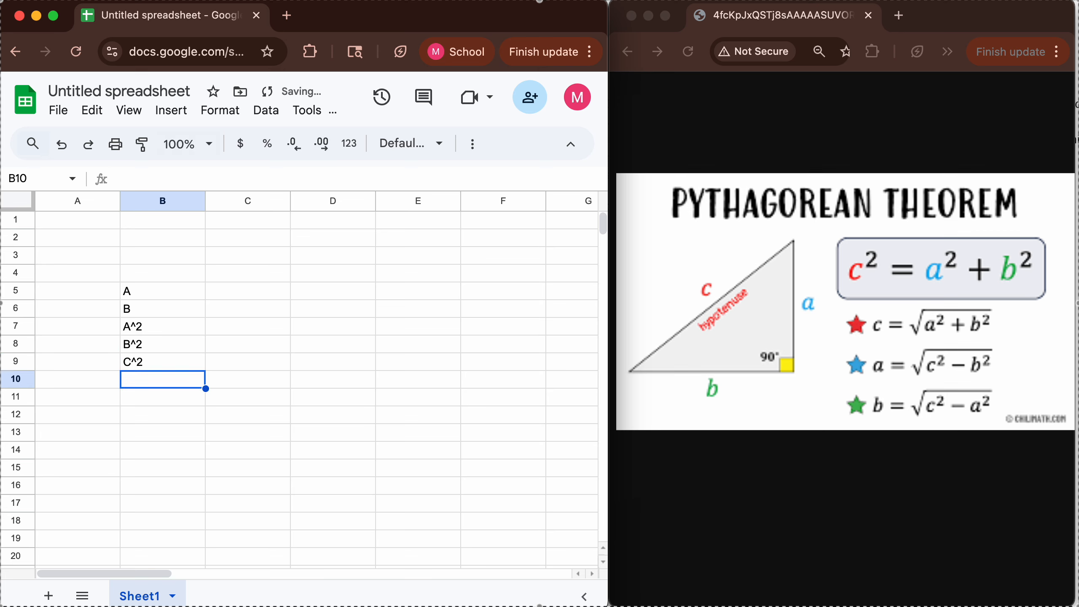
pyautogui.write('C')
pyautogui.press('BackSpace')
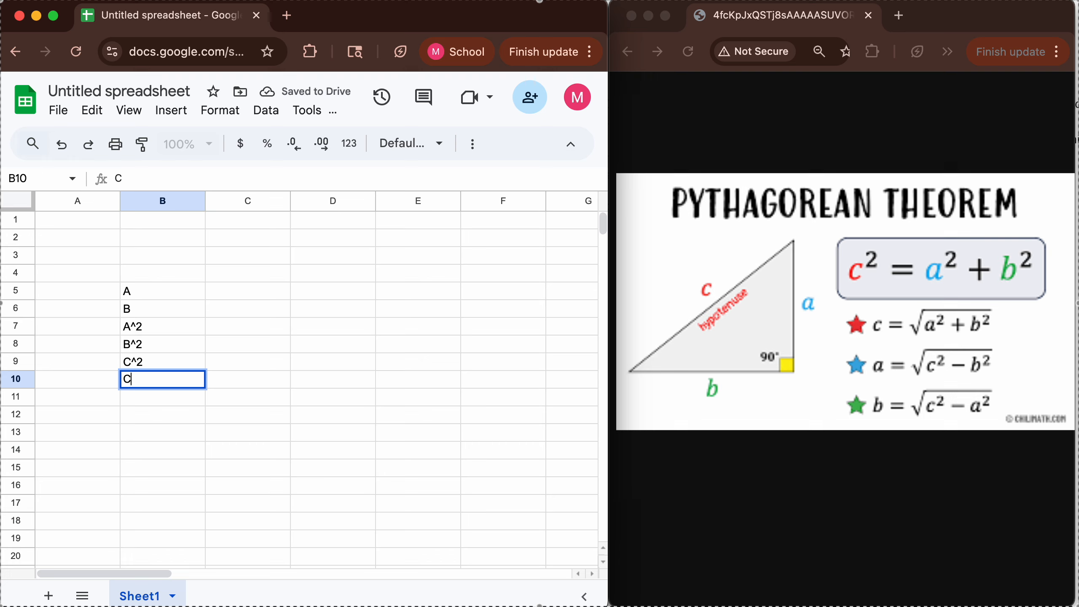
pyautogui.click(275, 385)
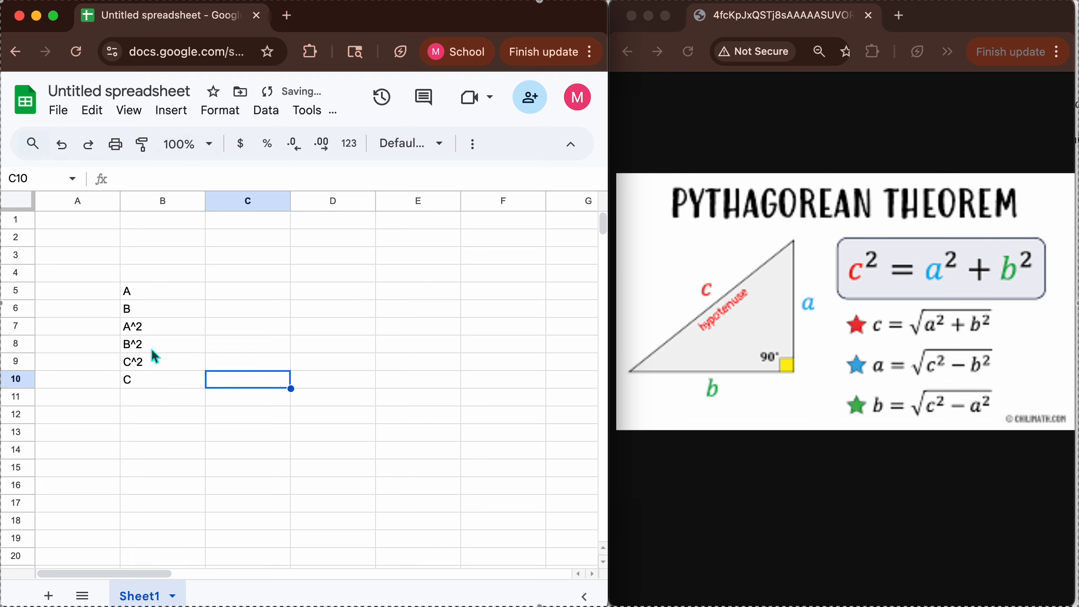
# Step: Enter the side lengths 5 for A in cell C5 and 9 for B in cell C6
pyautogui.click(267, 287)
pyautogui.write('5')
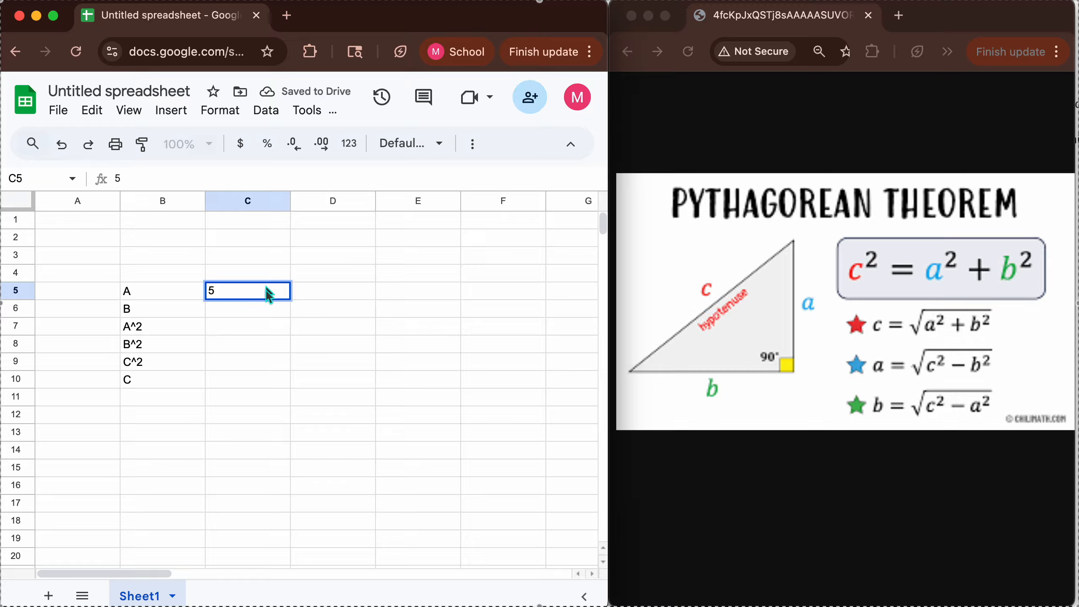
pyautogui.click(277, 312)
pyautogui.write('9')
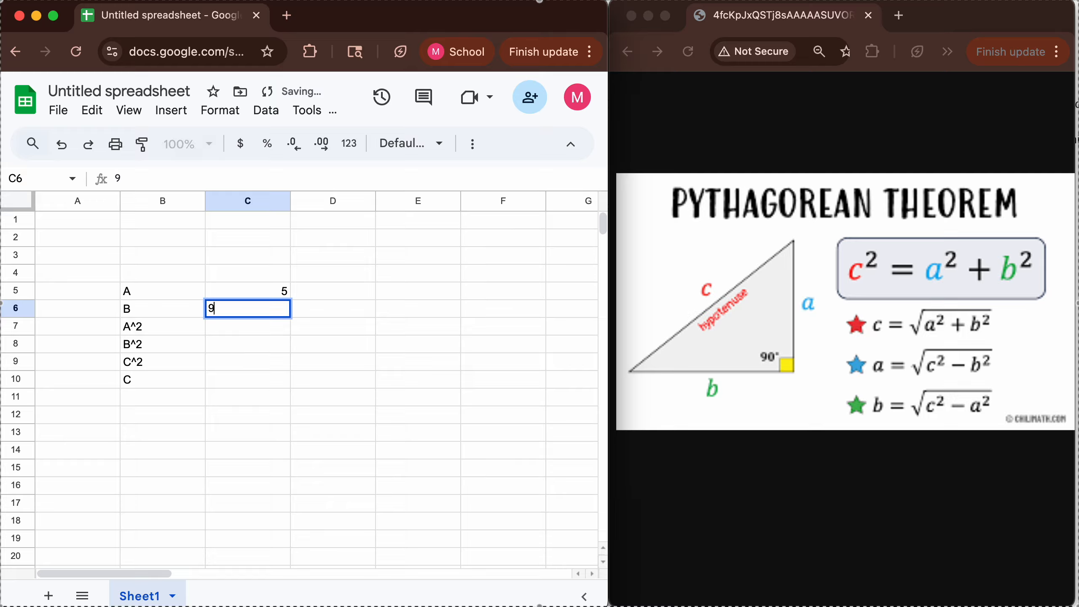
pyautogui.click(280, 331)
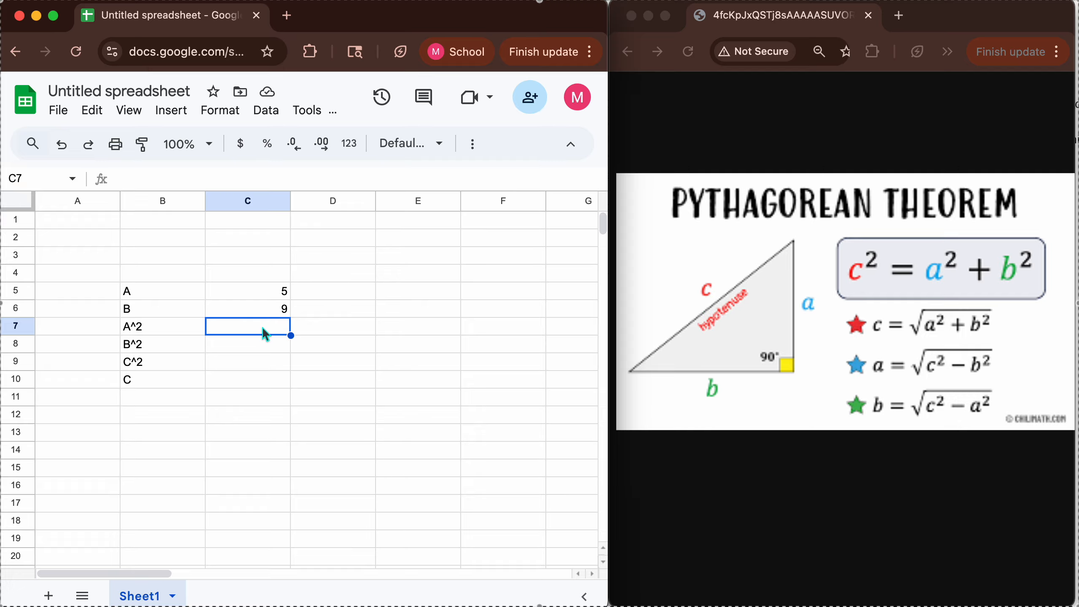
# Step: Calculate the square of side A in cell C7 with the formula =C5^2
pyautogui.write('=')
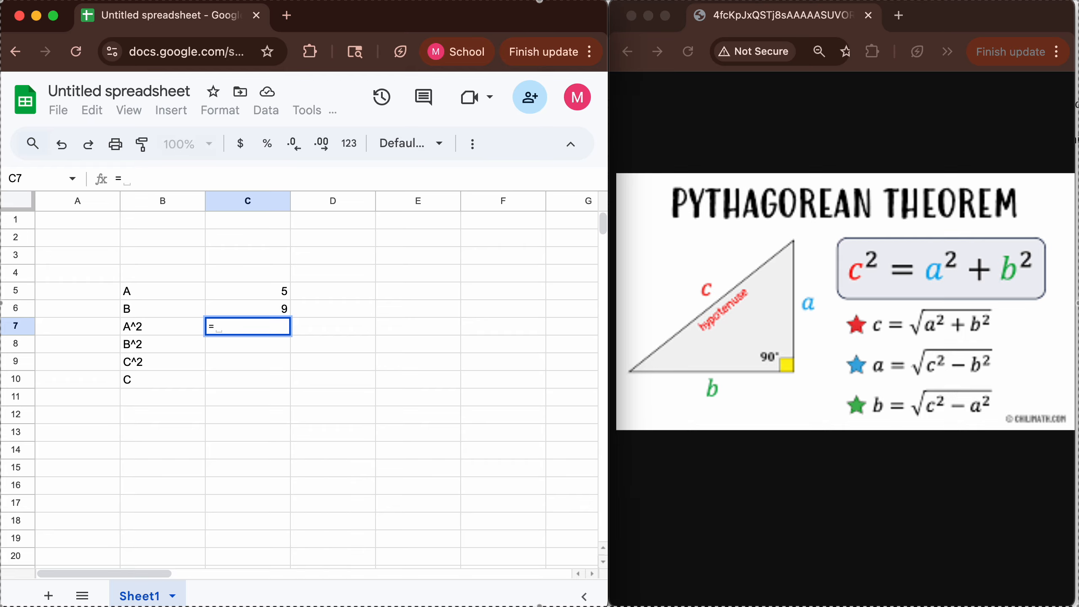
pyautogui.click(281, 296)
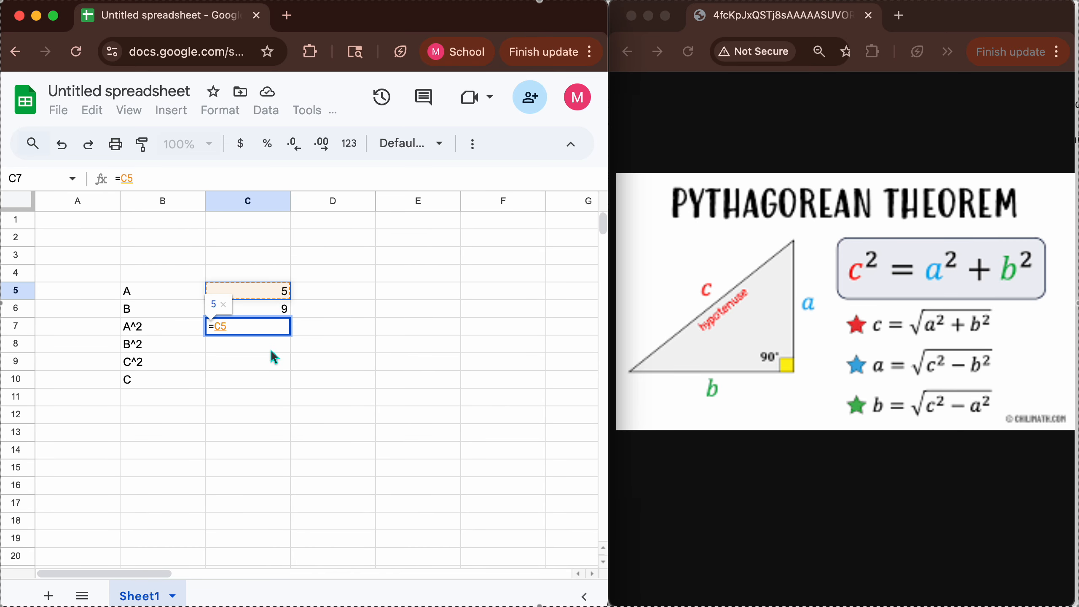
pyautogui.write('^2')
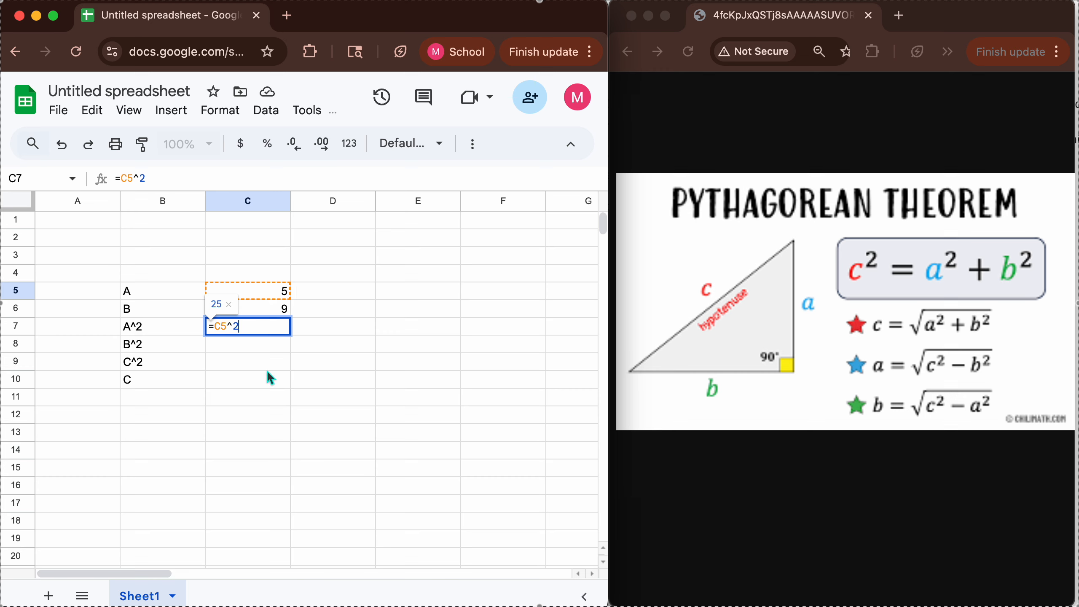
pyautogui.press('Return')
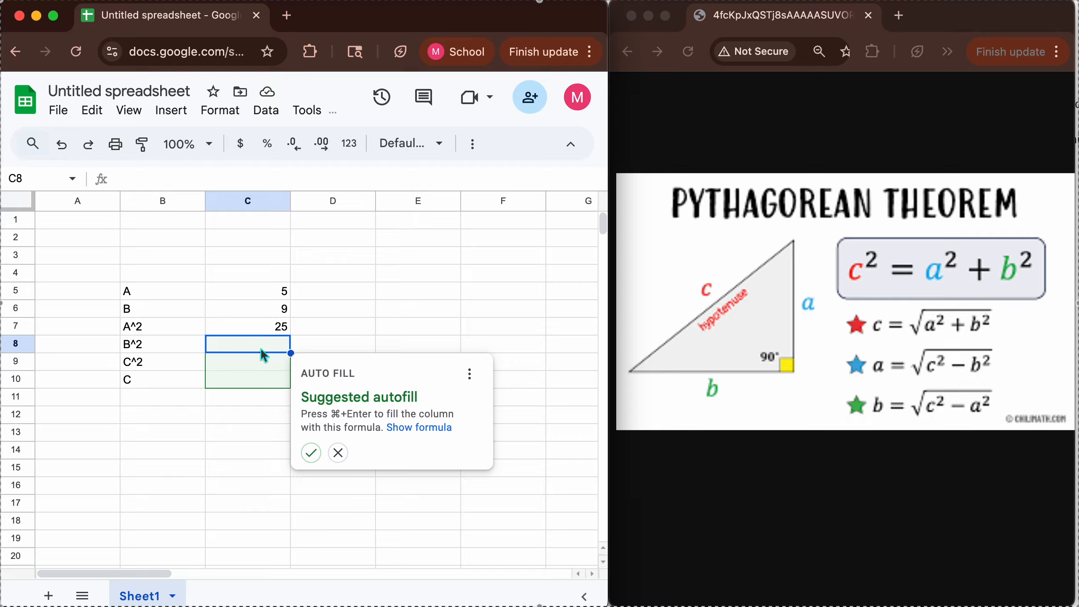
# Step: Calculate the square of side B in cell C8 with the formula =C6^2
pyautogui.write('=')
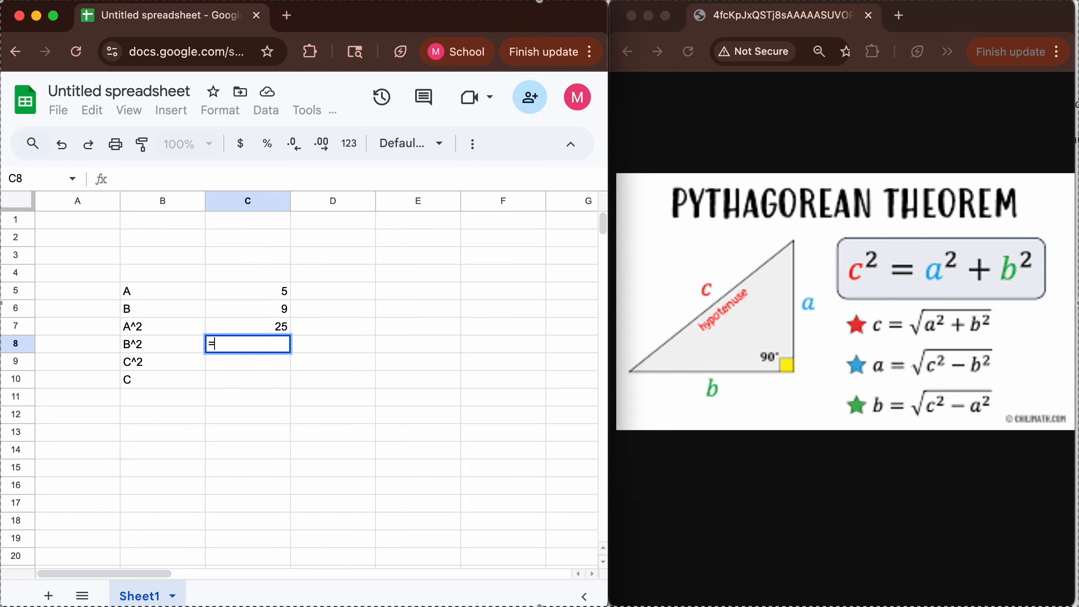
pyautogui.click(283, 310)
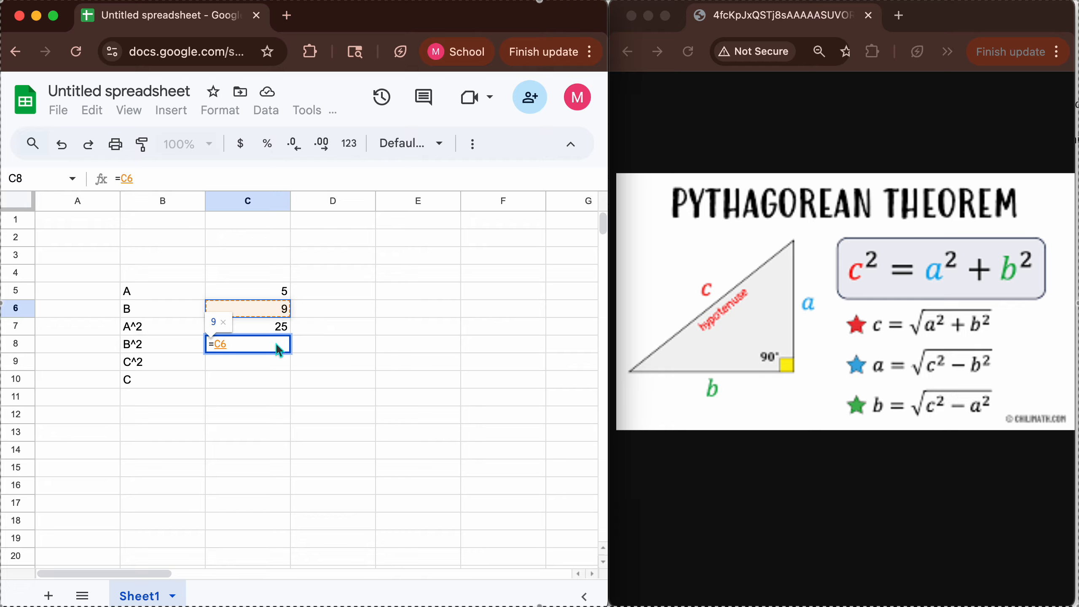
pyautogui.write('^2')
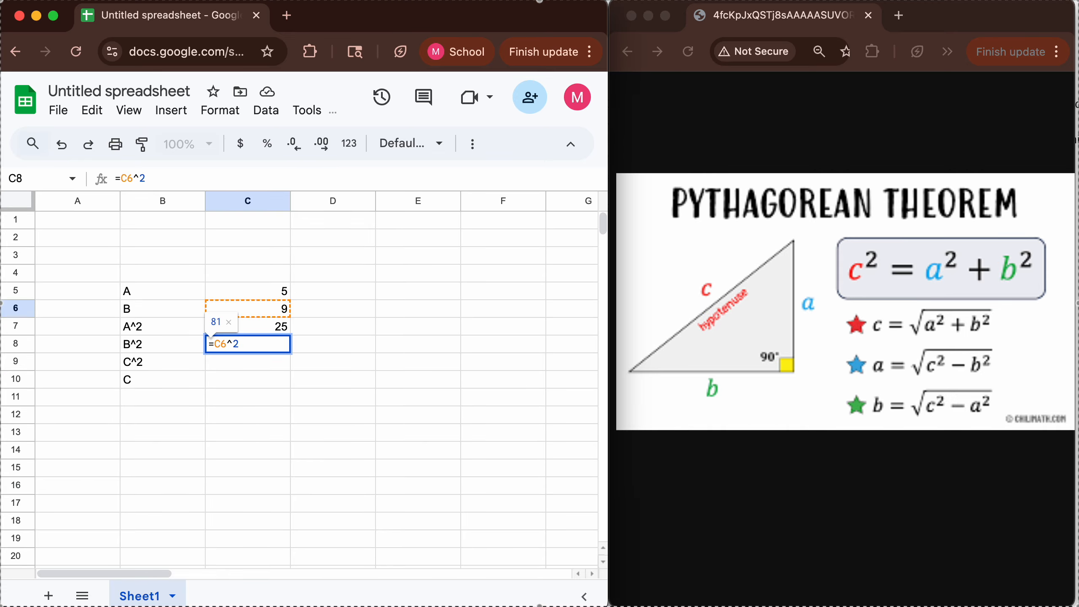
pyautogui.press('Return')
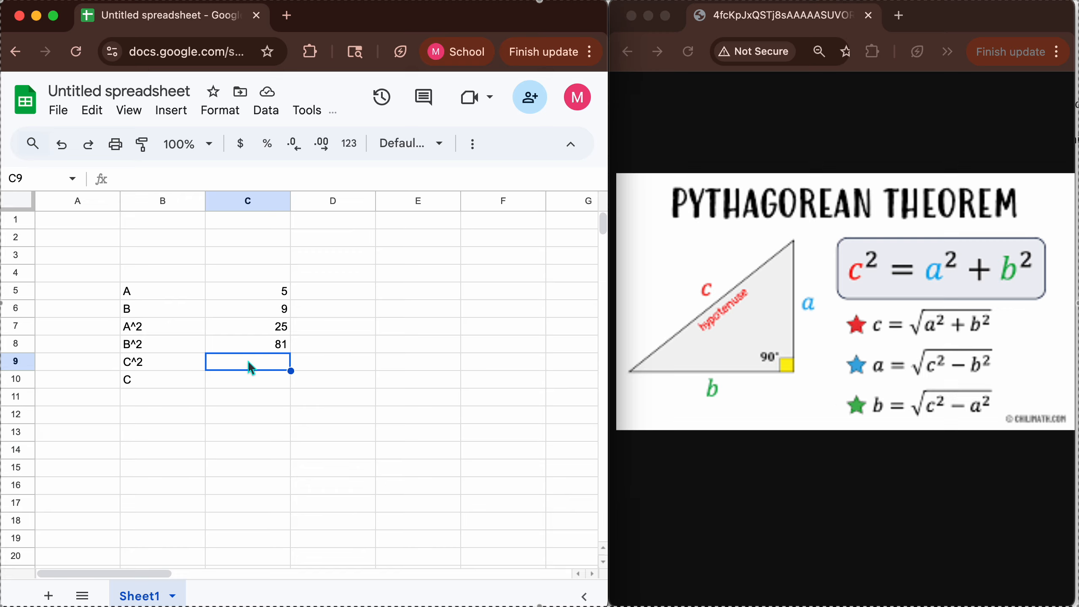
# Step: Calculate C^2 in cell C9 by adding the two squares with =sum(C7:C8)
pyautogui.write('=')
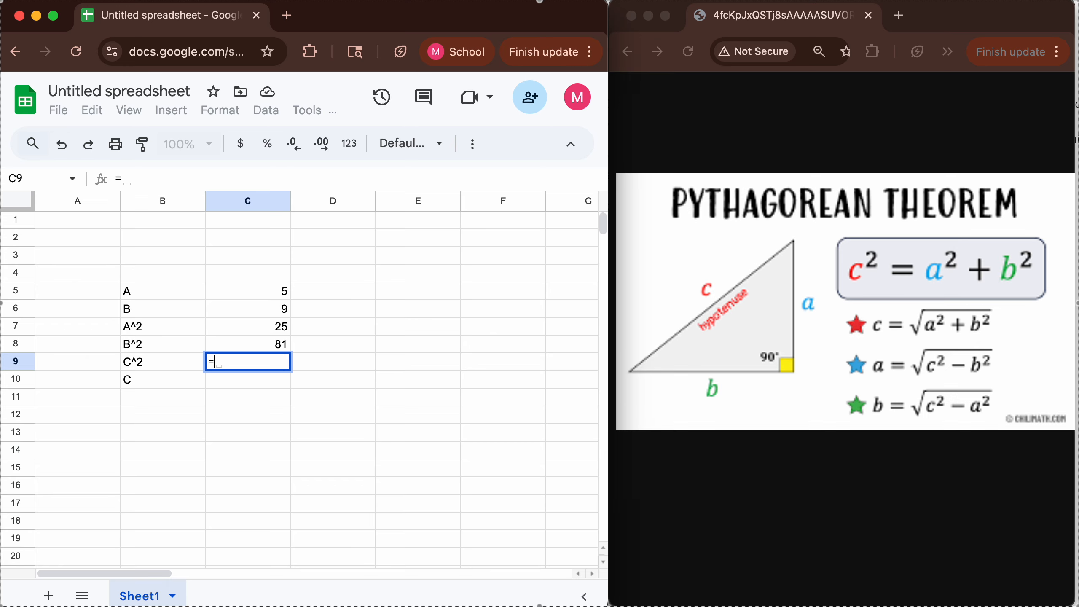
pyautogui.write('sum')
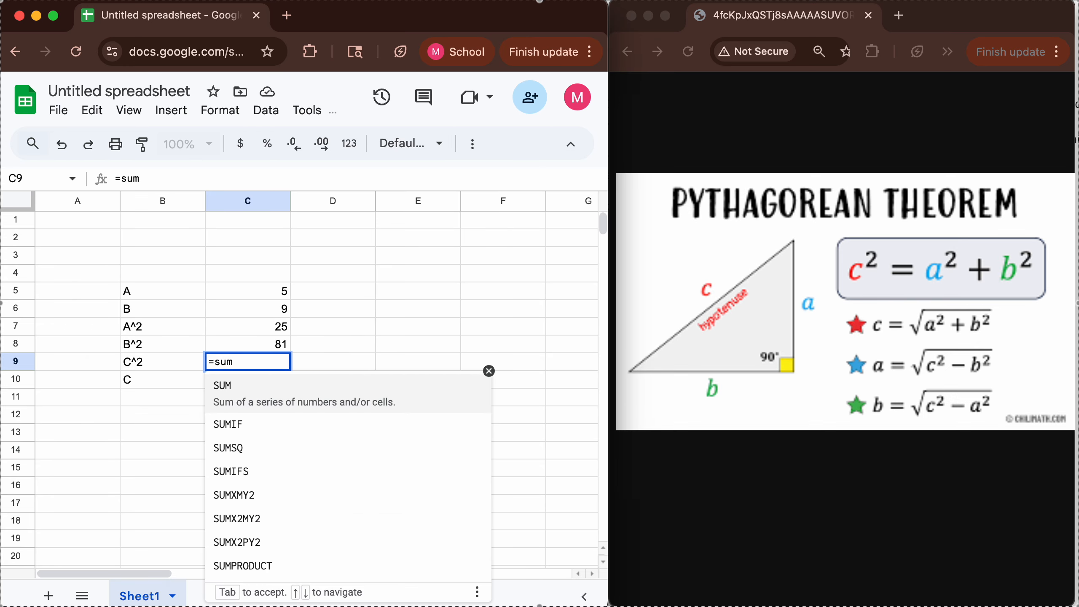
pyautogui.write('(')
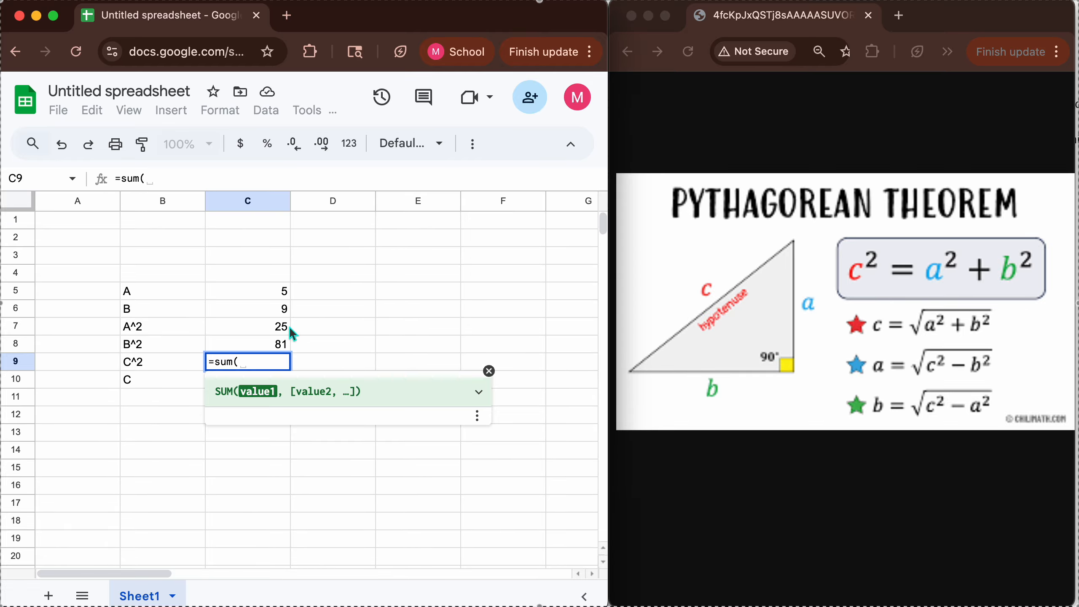
pyautogui.click(266, 323)
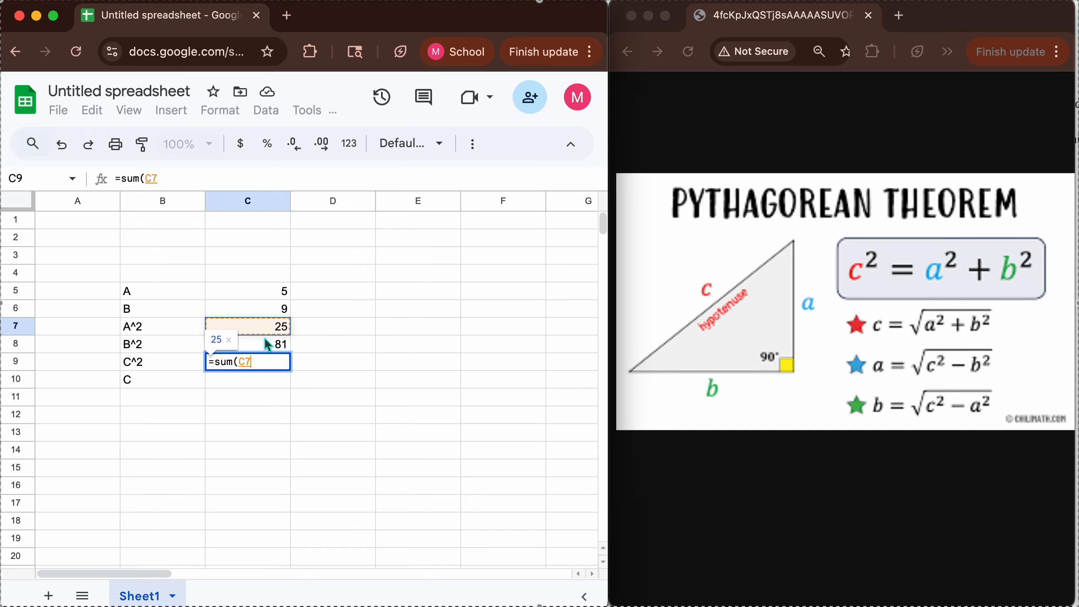
pyautogui.keyDown('shift'); pyautogui.click(263, 340); pyautogui.keyUp('shift')
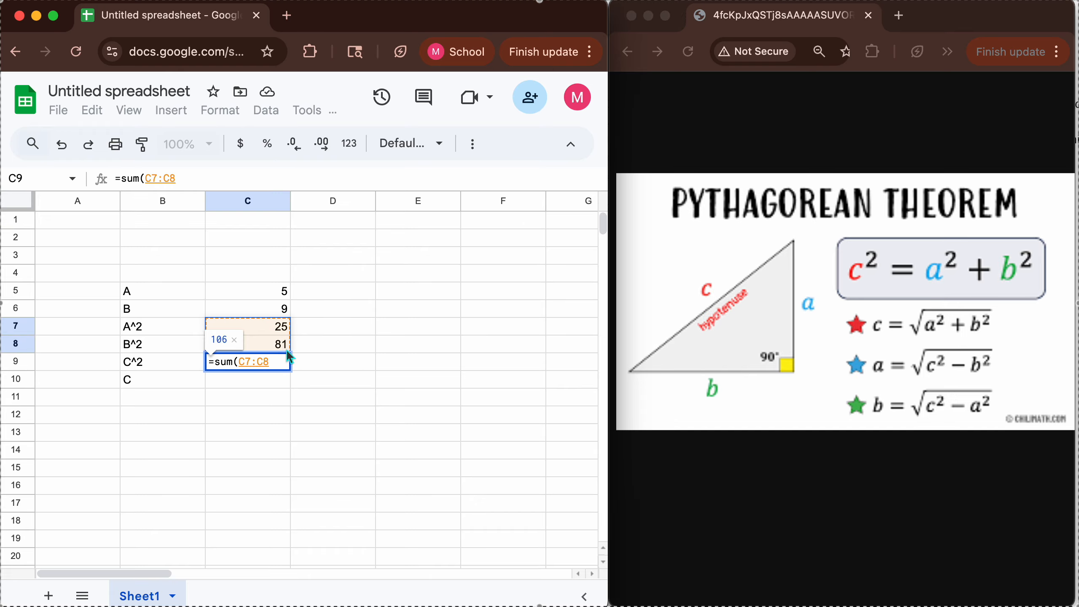
pyautogui.write(')')
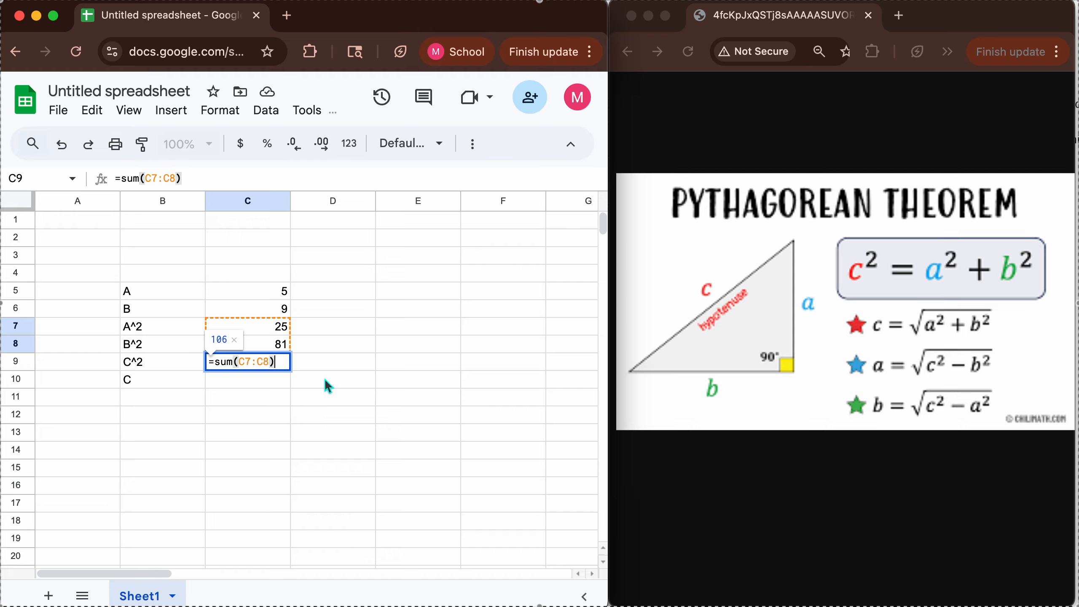
pyautogui.press('Return')
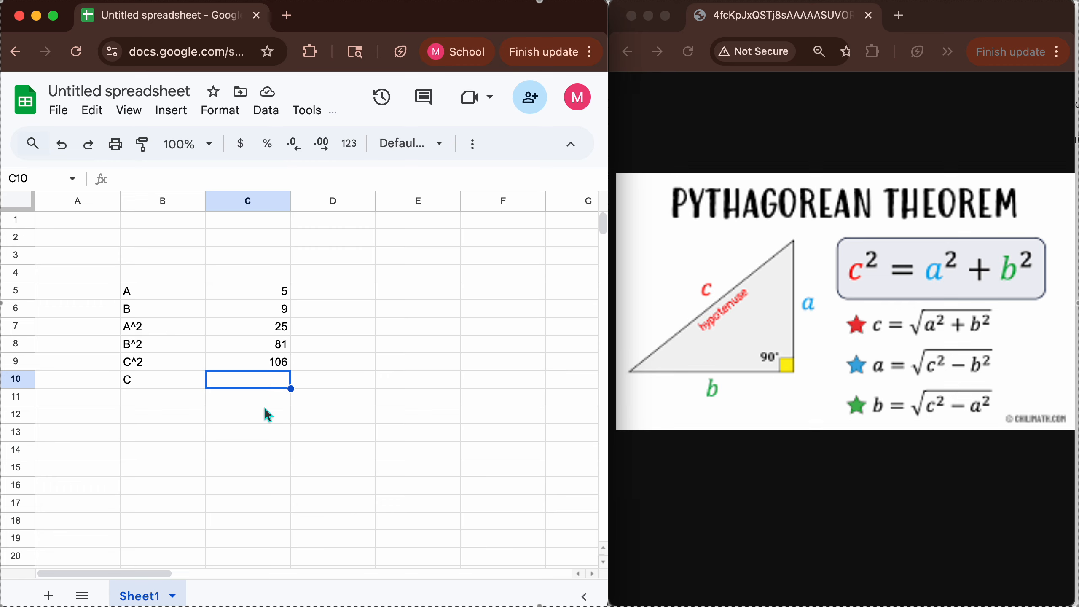
# Step: Calculate side C in cell C10 as the square root of C^2 with the formula =sqrt(C9)
pyautogui.write('=')
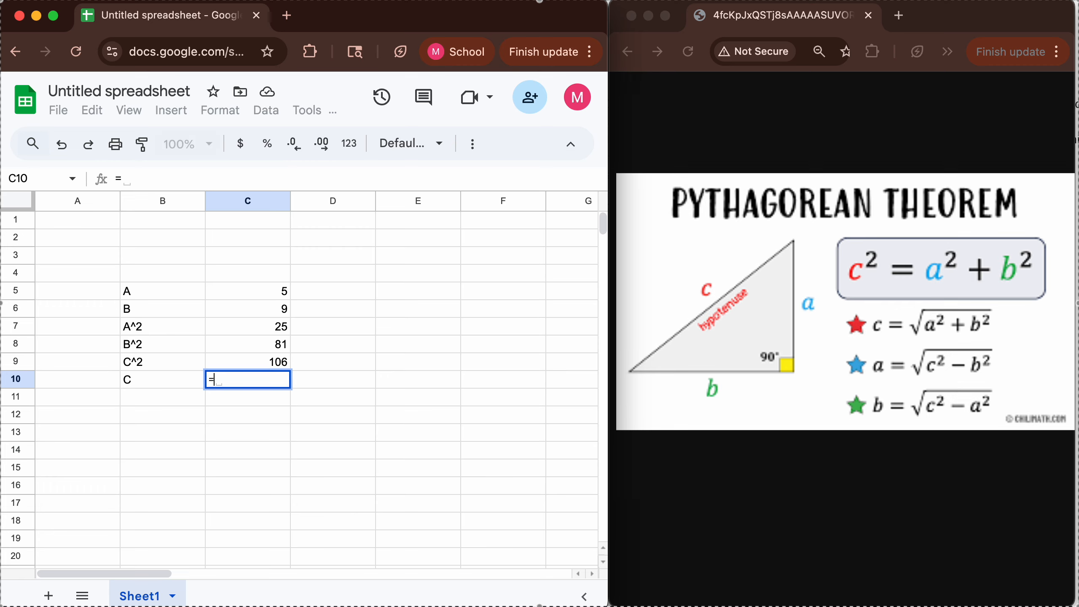
pyautogui.write('sqr')
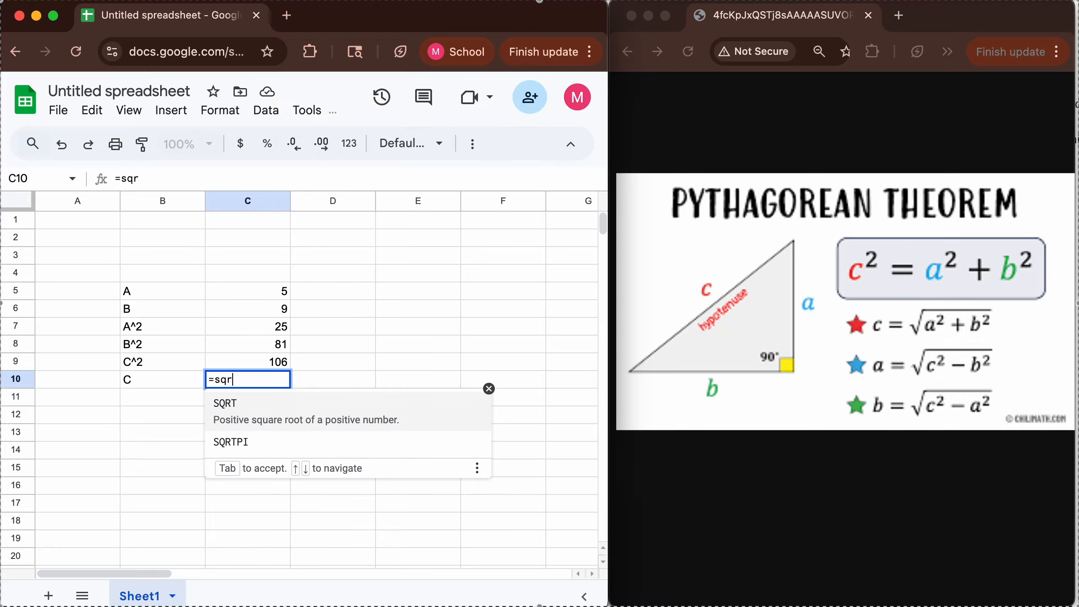
pyautogui.write('t(')
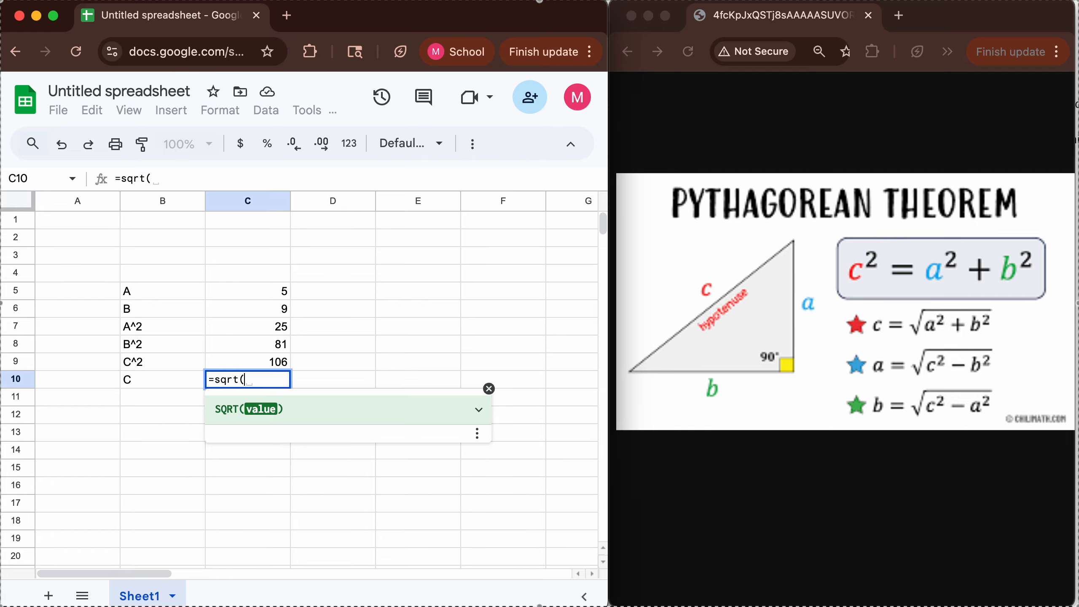
pyautogui.click(281, 365)
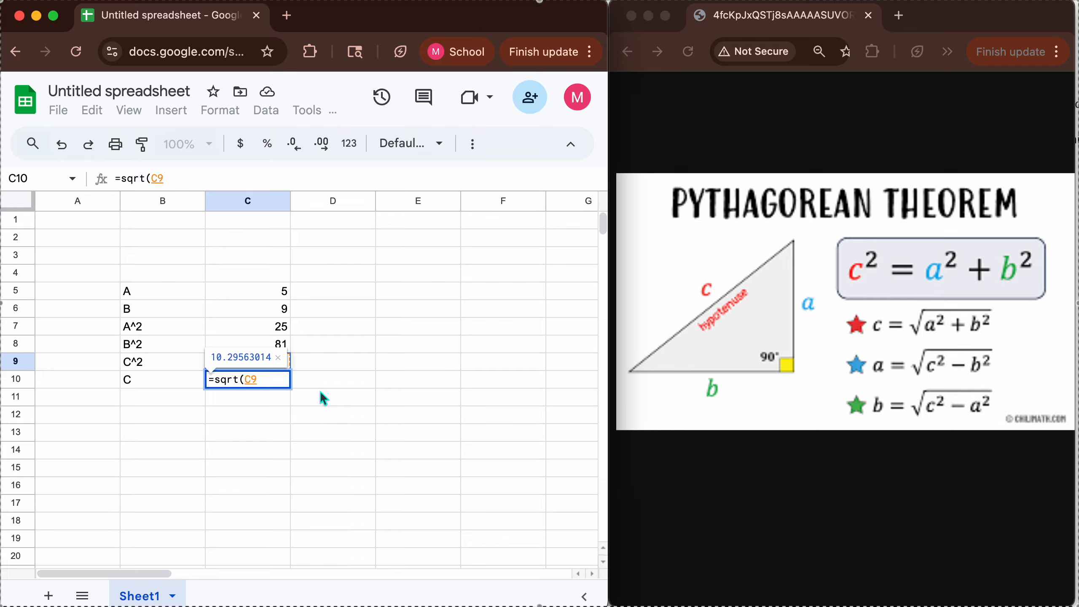
pyautogui.write(')')
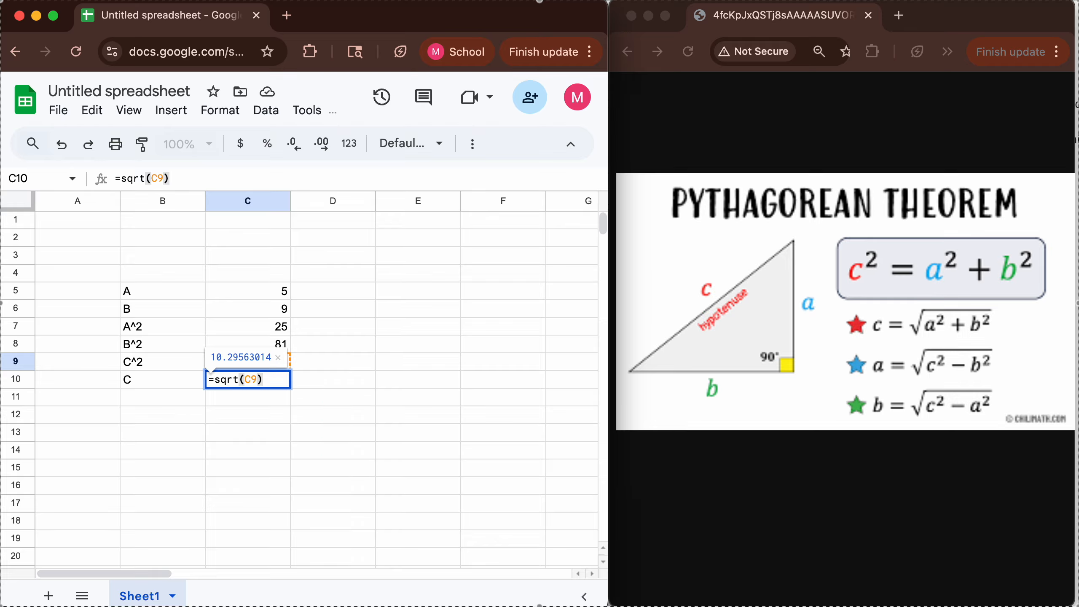
pyautogui.press('Return')
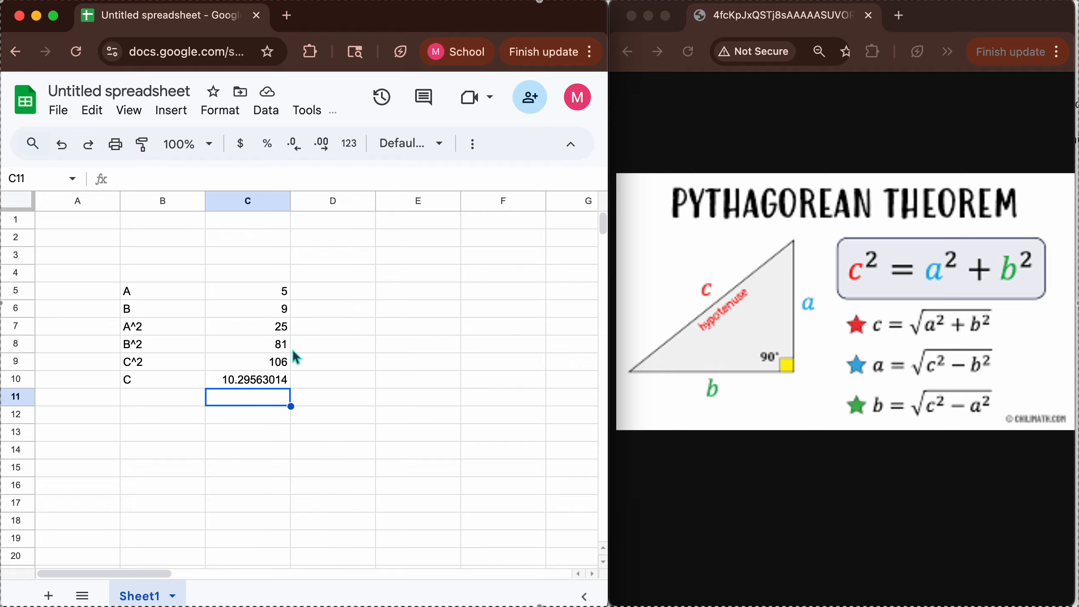
# Step: Test the calculator by replacing the length of side B in cell C6 with 6
pyautogui.click(288, 307)
pyautogui.press('Delete')
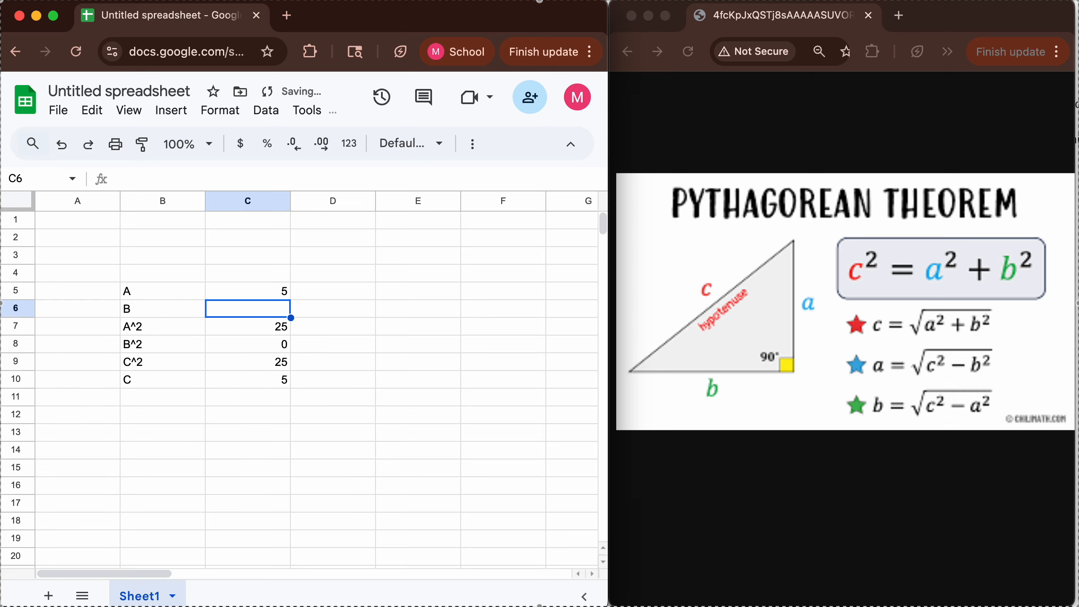
pyautogui.write('6')
pyautogui.press('Return')
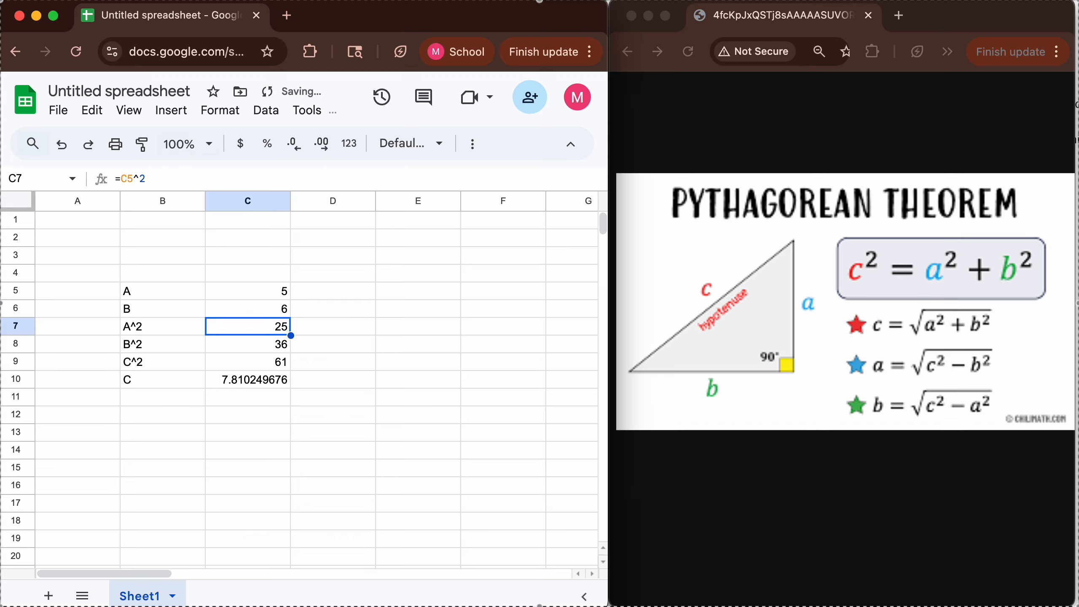
pyautogui.click(362, 361)
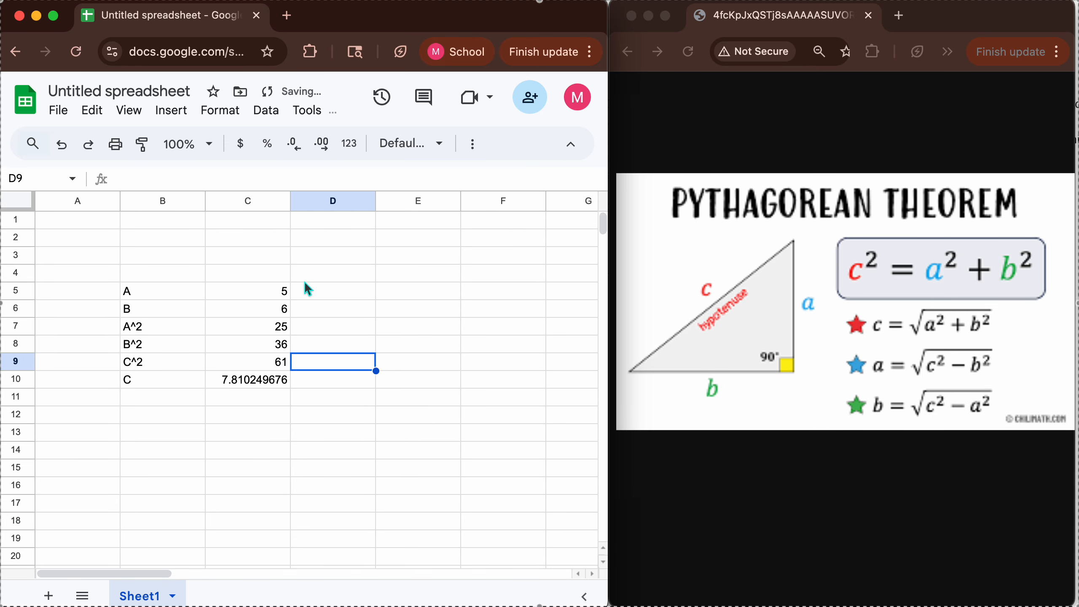
# Step: Change the side lengths to 3 for A in cell C5 and 4 for B in cell C6
pyautogui.click(283, 294)
pyautogui.press('Delete')
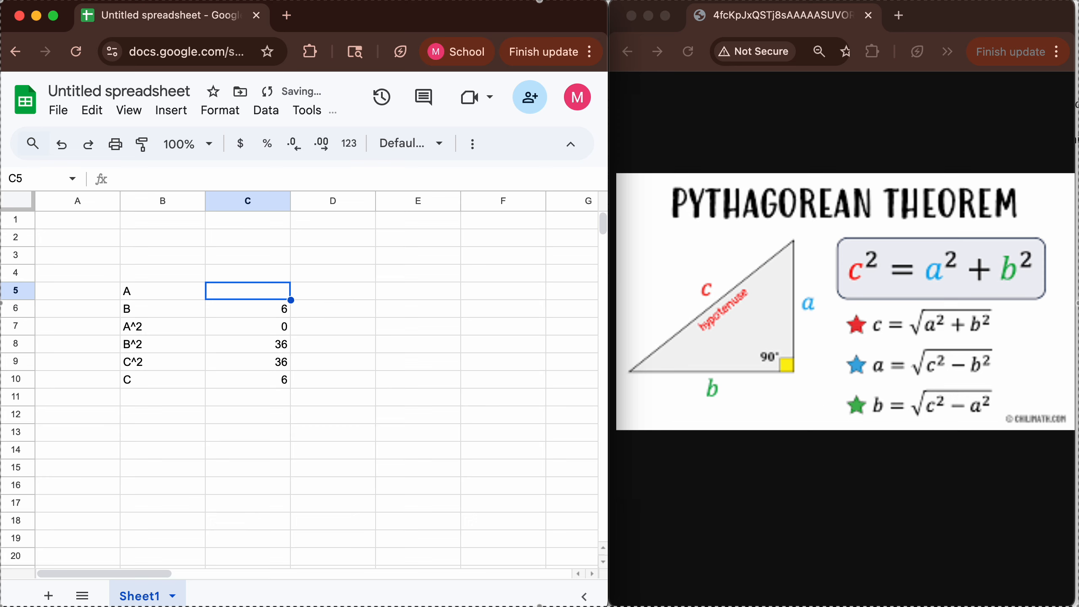
pyautogui.write('3')
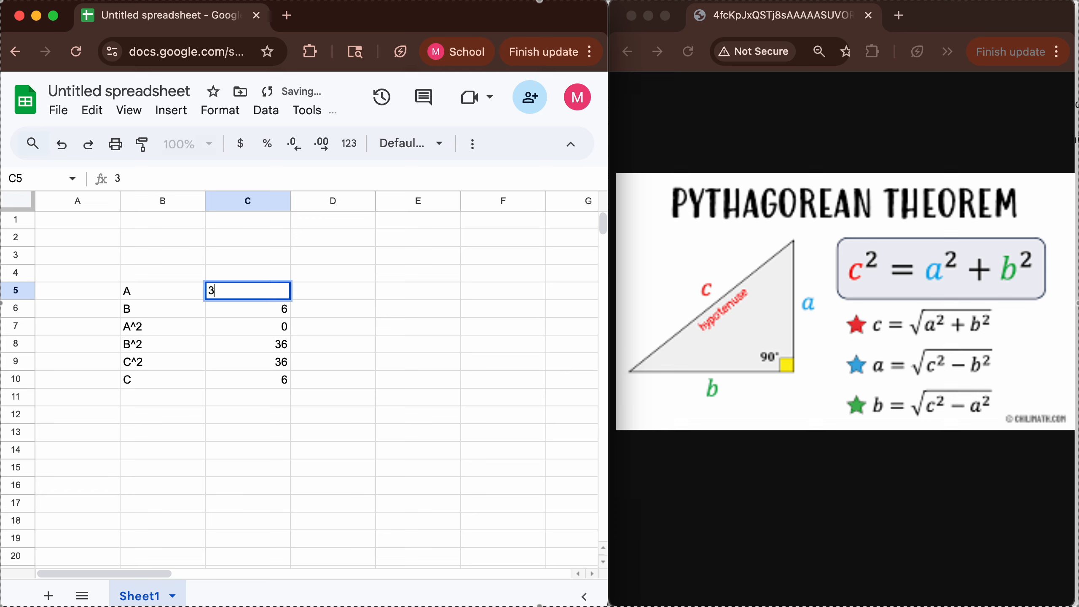
pyautogui.click(289, 317)
pyautogui.write('4')
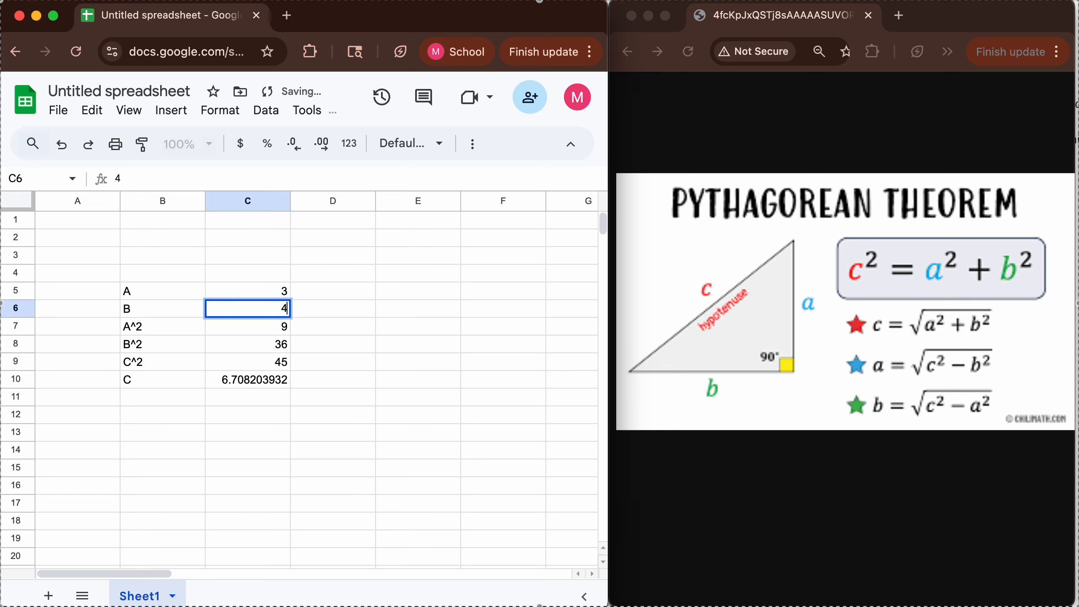
pyautogui.press('Return')
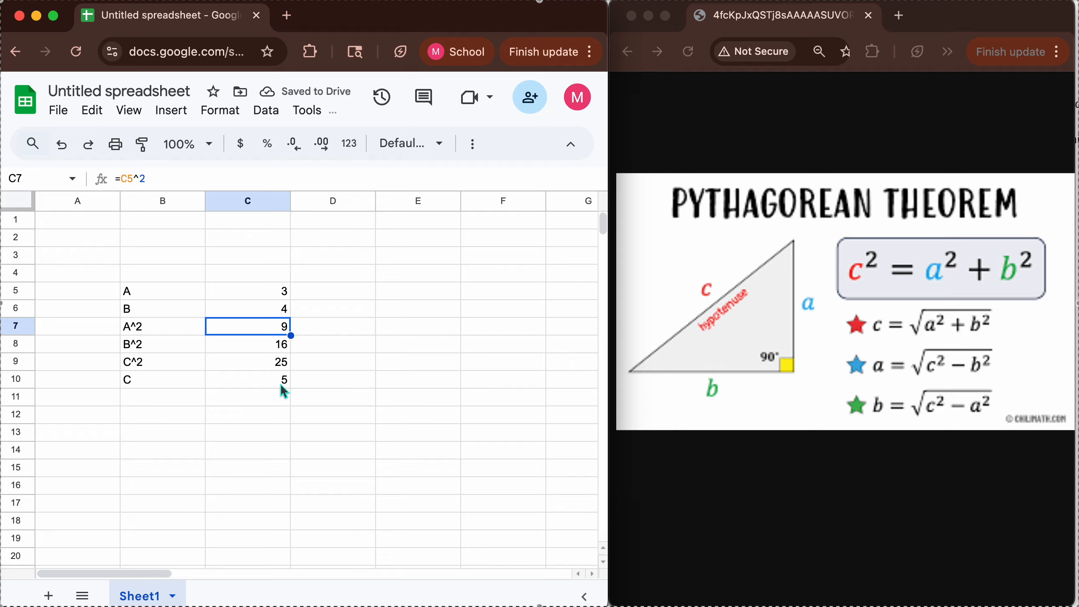
pyautogui.click(274, 395)
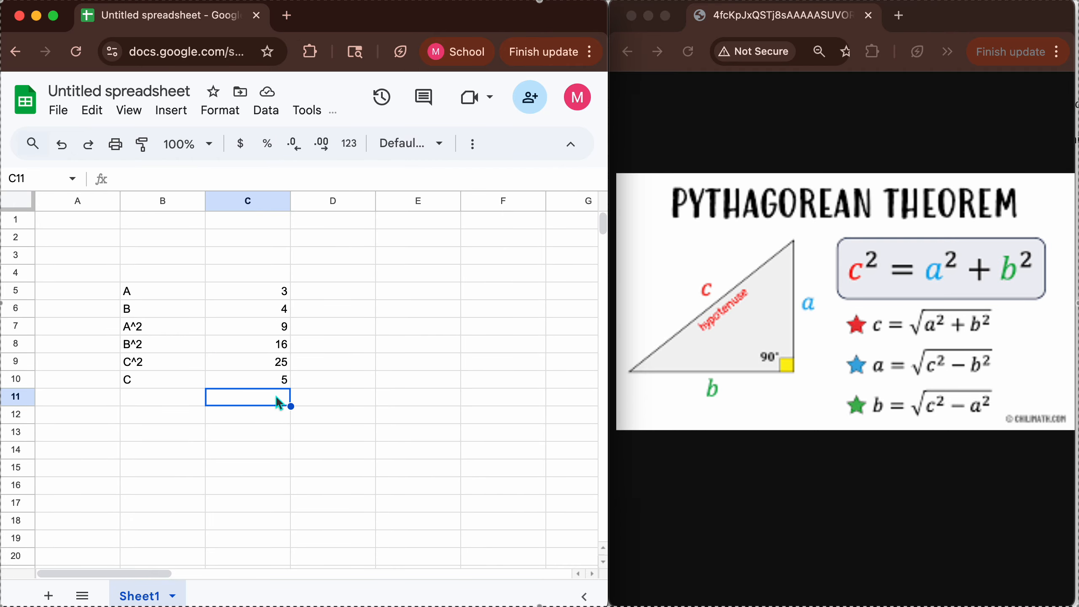